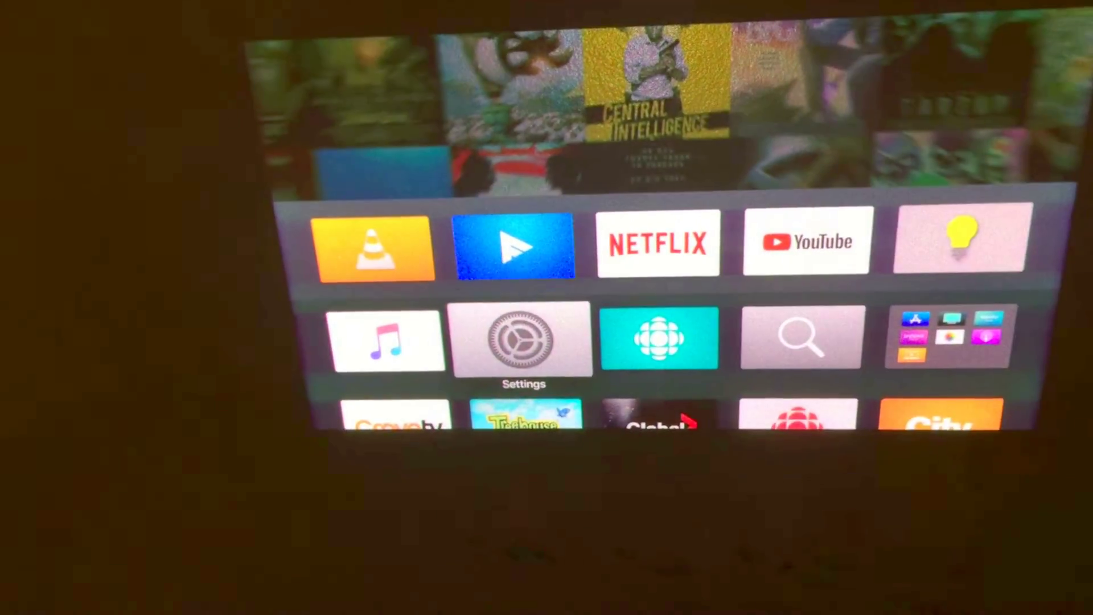
Step: Go to Settings, Remotes and Devices, and open the Bluetooth list showing the paired AirPods
key("Down")
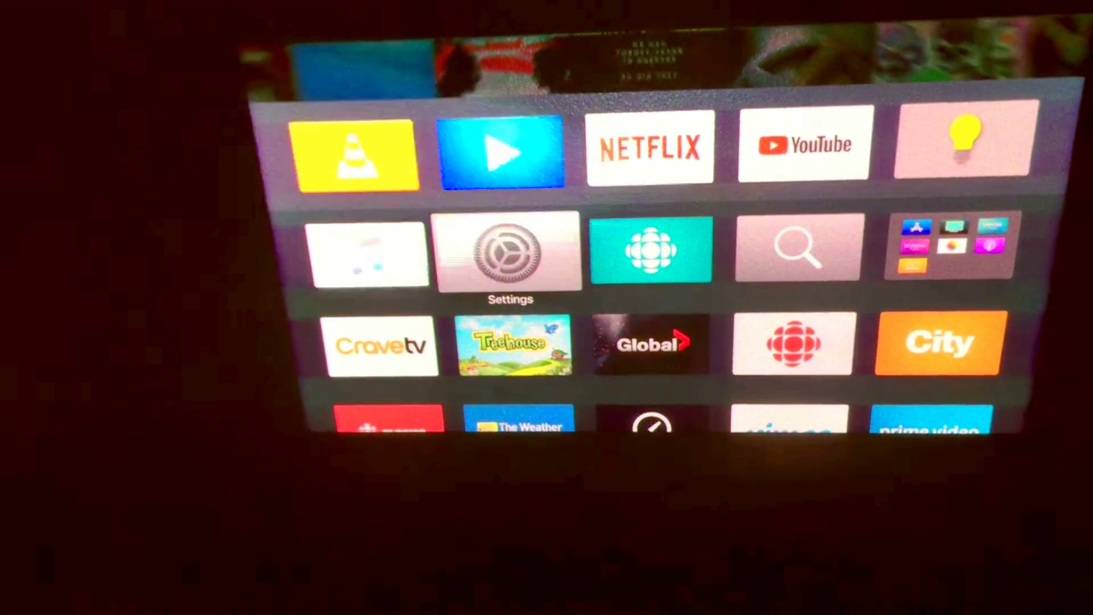
key("Return")
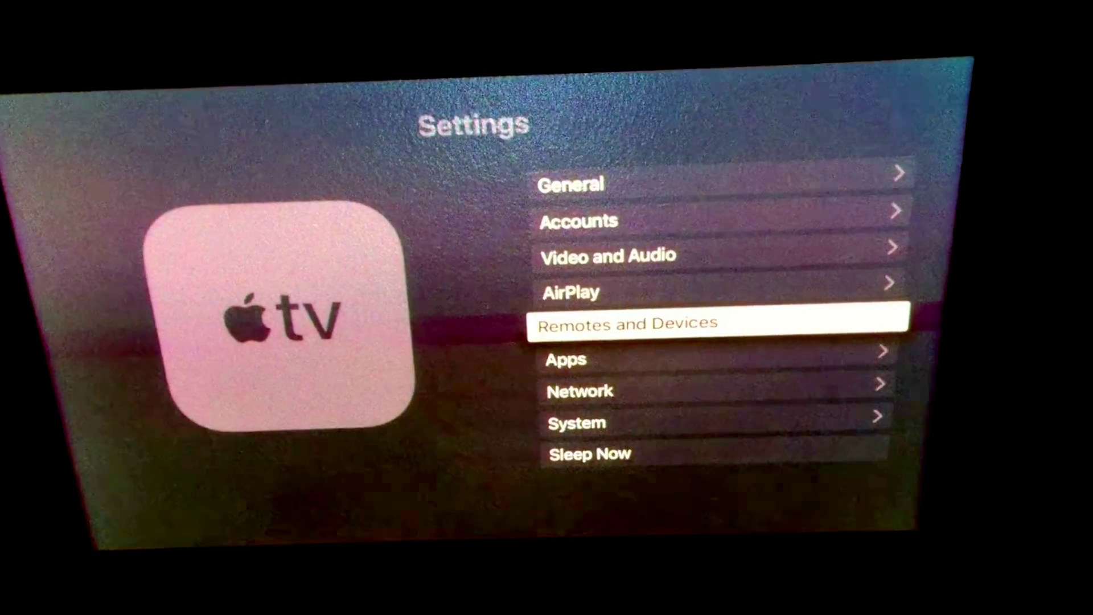
key("Return")
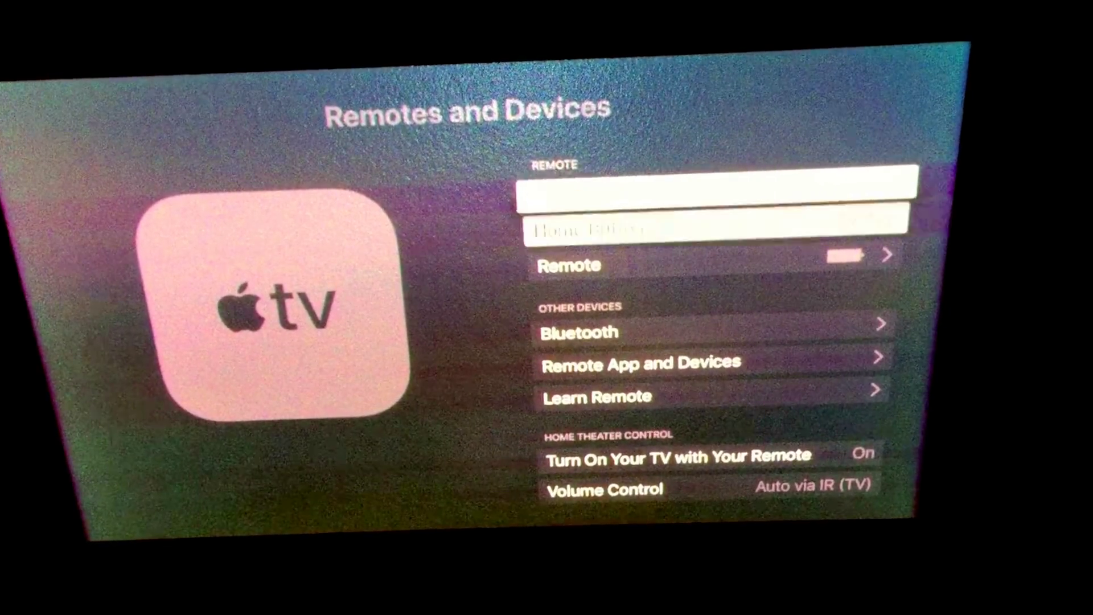
key("Down")
key("Down")
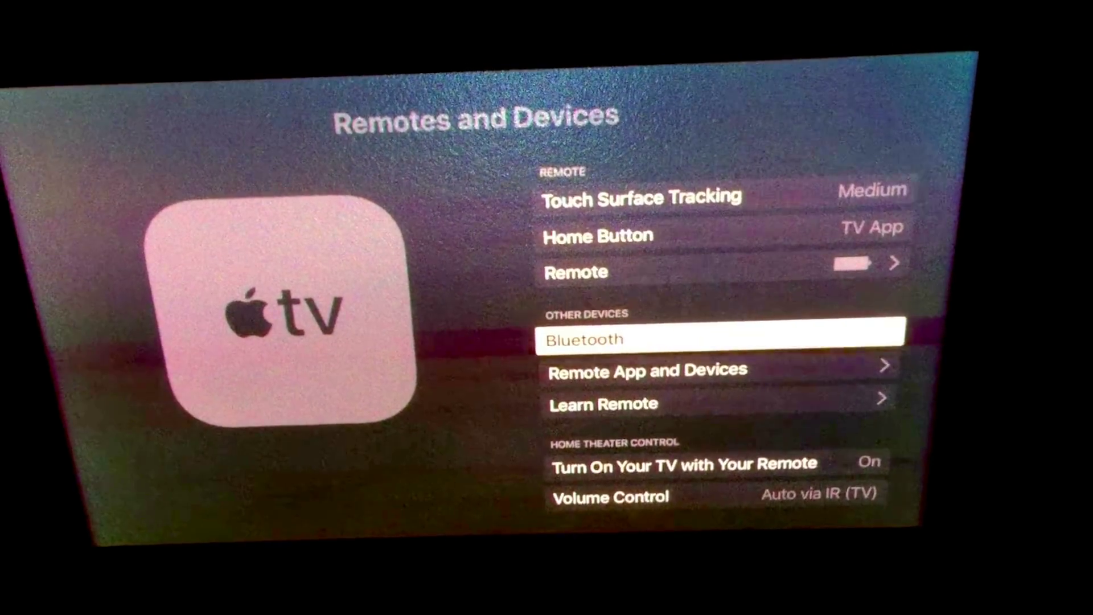
key("Return")
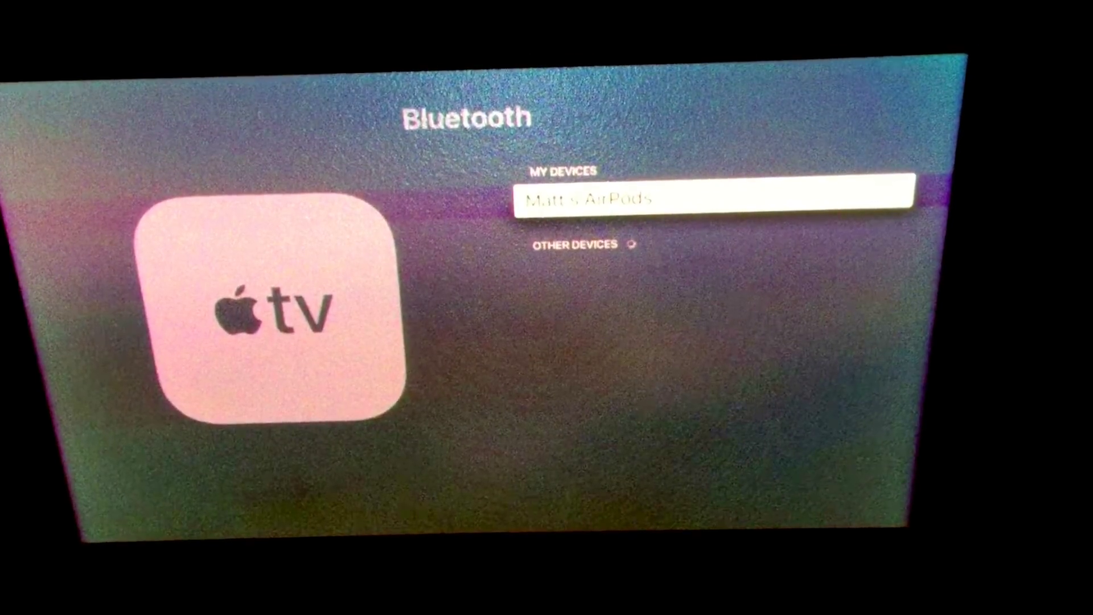
Step: Pair and connect the Mini Boom speaker from Other Devices, then back out of Settings
key("Escape")
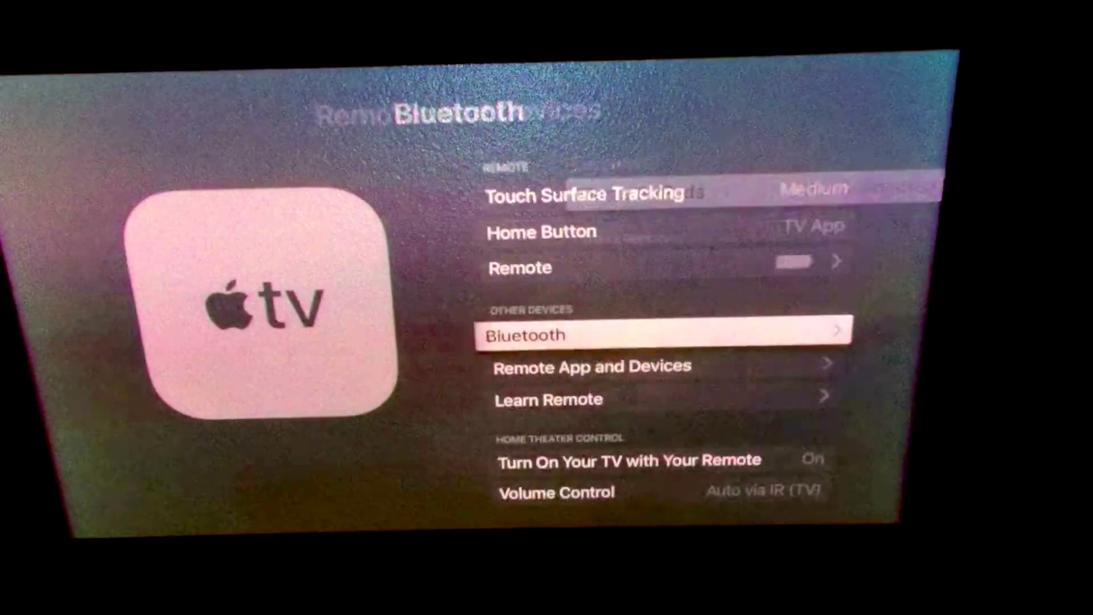
key("Return")
key("Return")
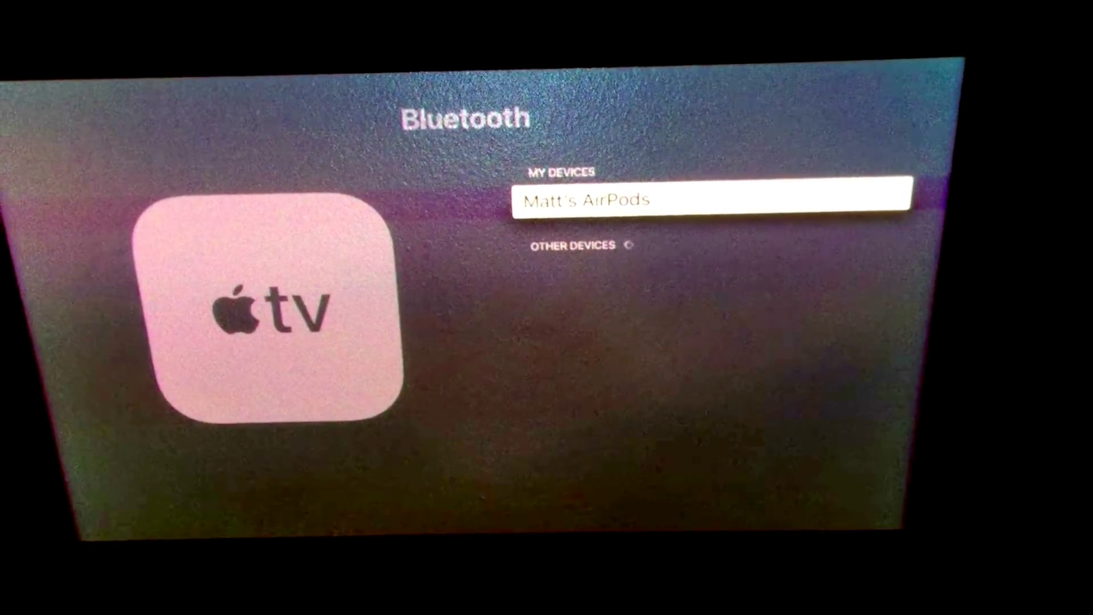
key("Return")
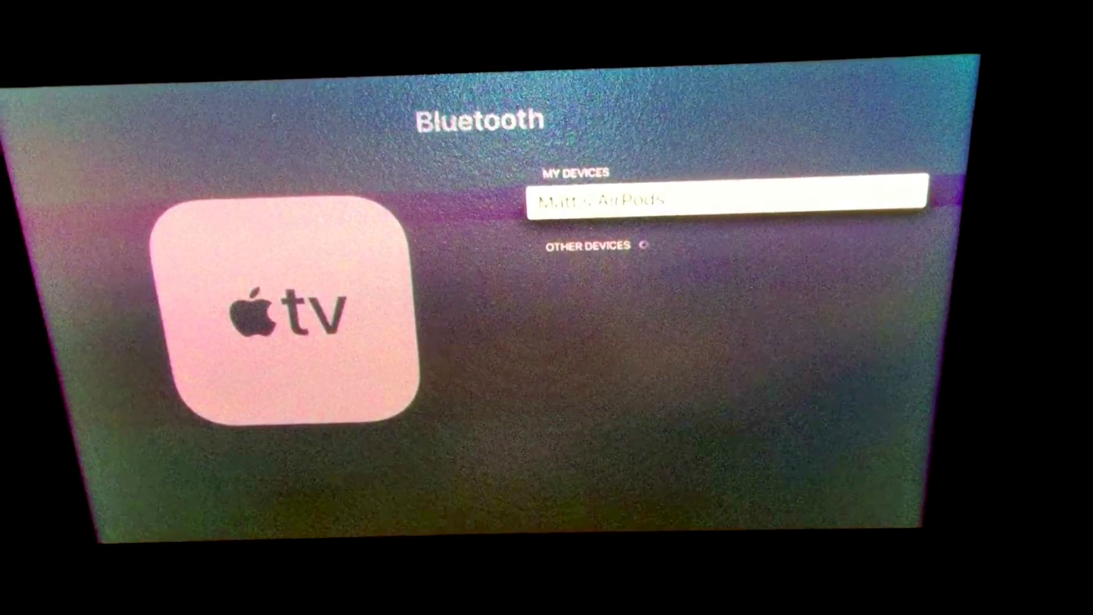
key("Down")
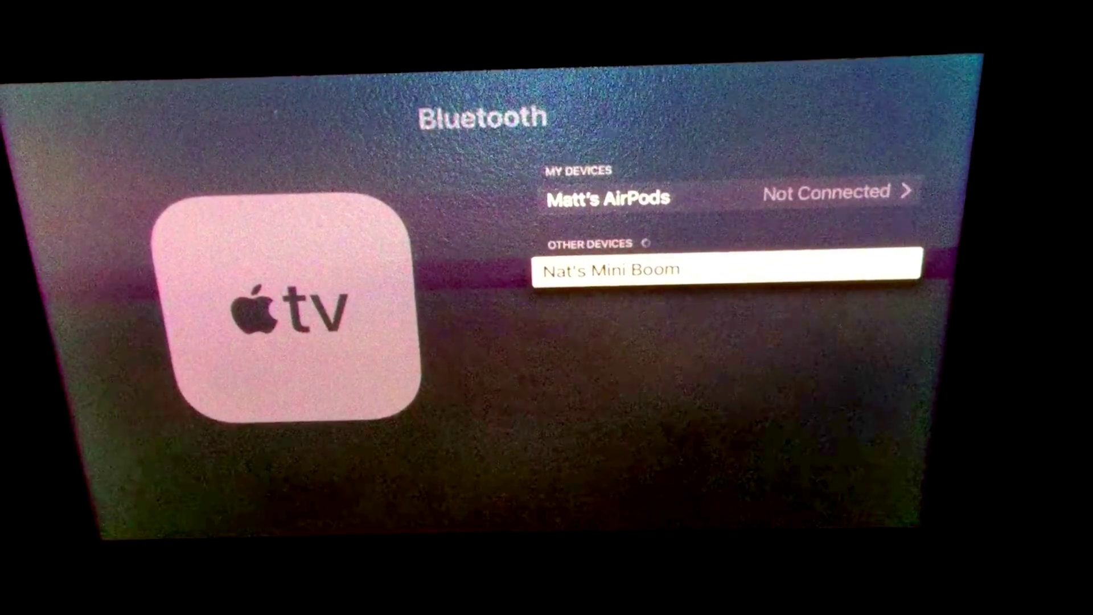
key("Return")
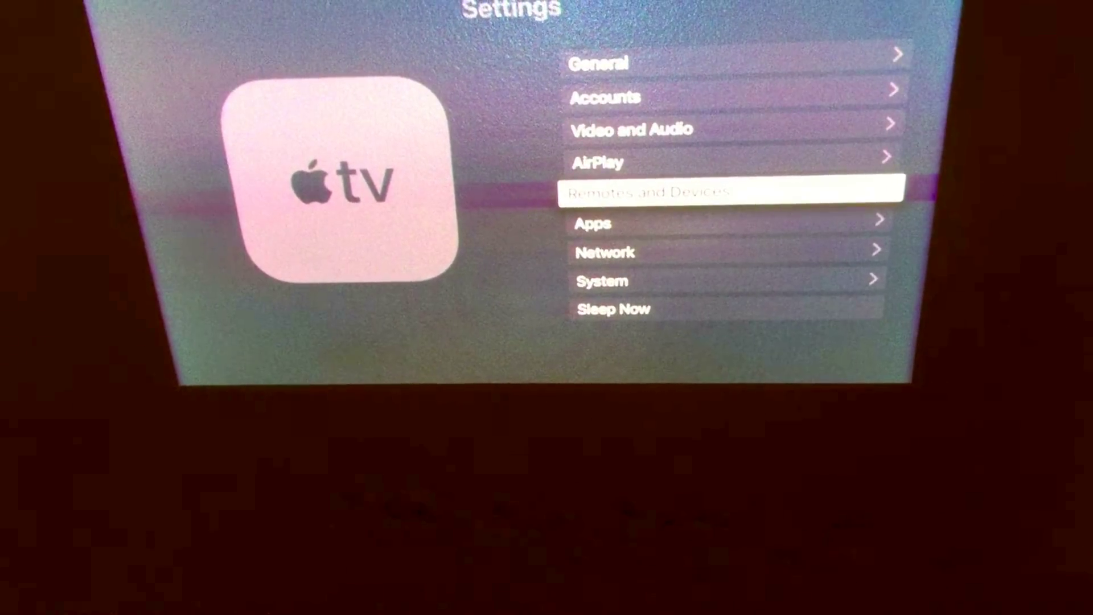
key("Escape")
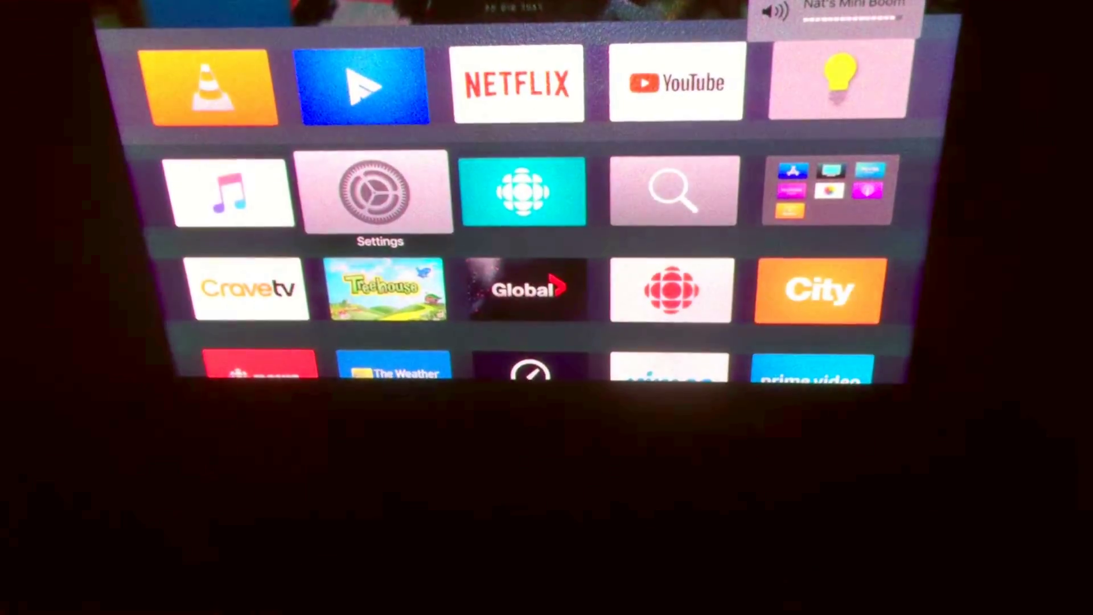
Step: Launch Netflix from the home screen, play an original series and check its playback progress
key("Up")
key("Right")
key("Return")
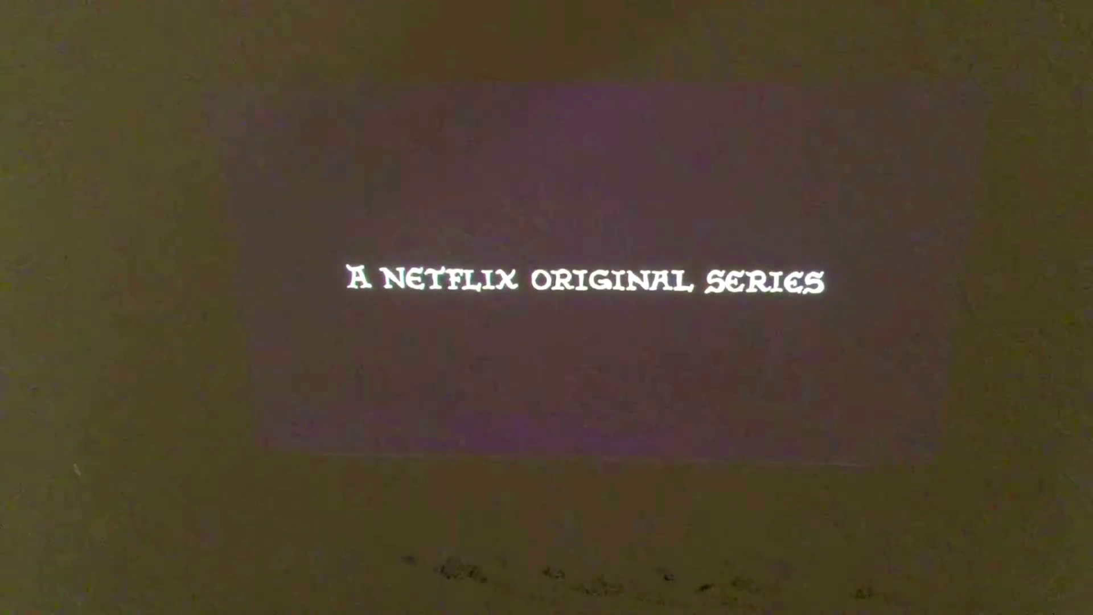
key("Left")
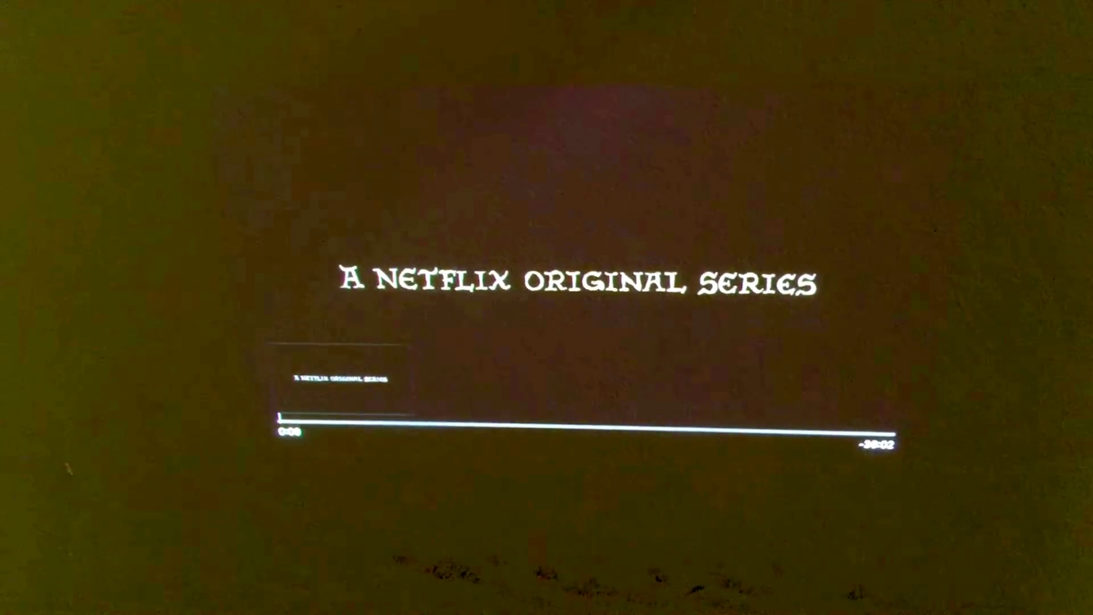